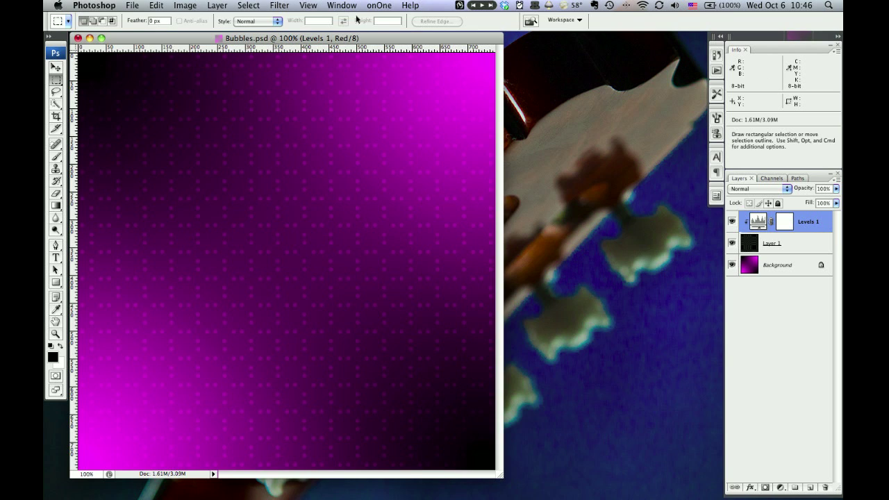
Open the custom proof condition settings for Bubbles.psd and move the dialog aside to uncover more of the image
click(320, 6)
mouse_move(319, 19)
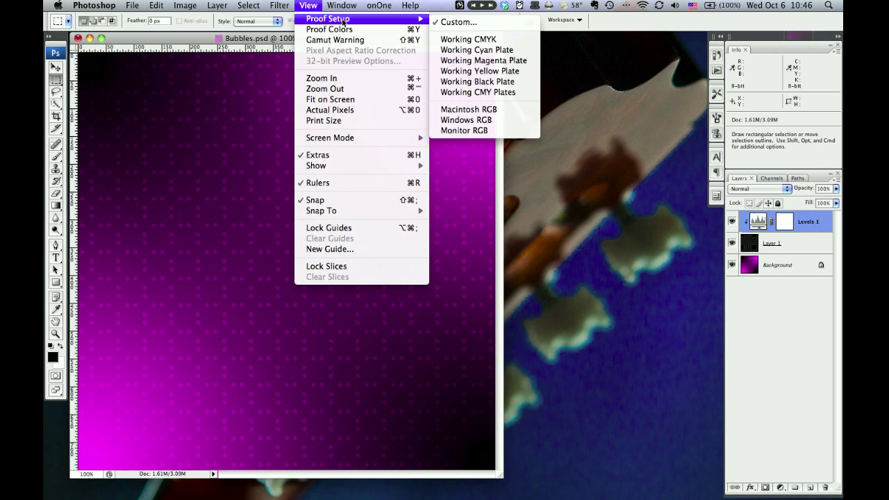
click(479, 24)
drag(678, 219, 629, 201)
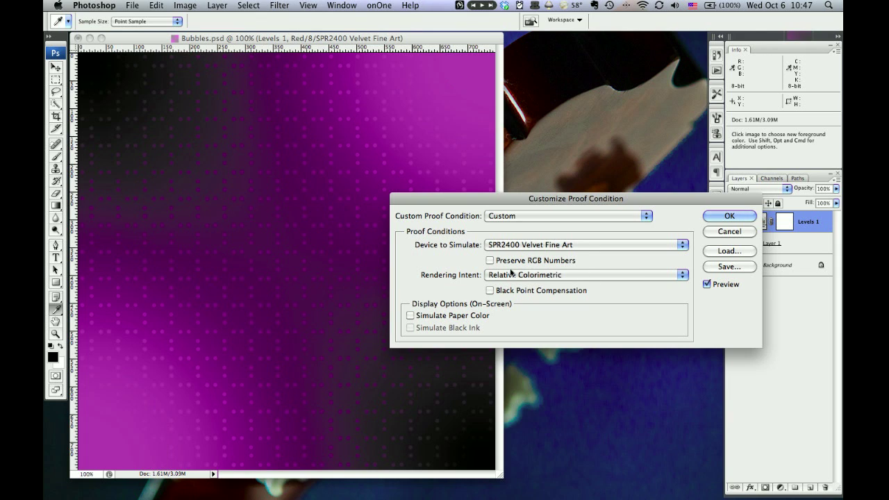
Set the proof's rendering intent to Perceptual and compare the magenta gradient with the proof preview on and off
click(537, 275)
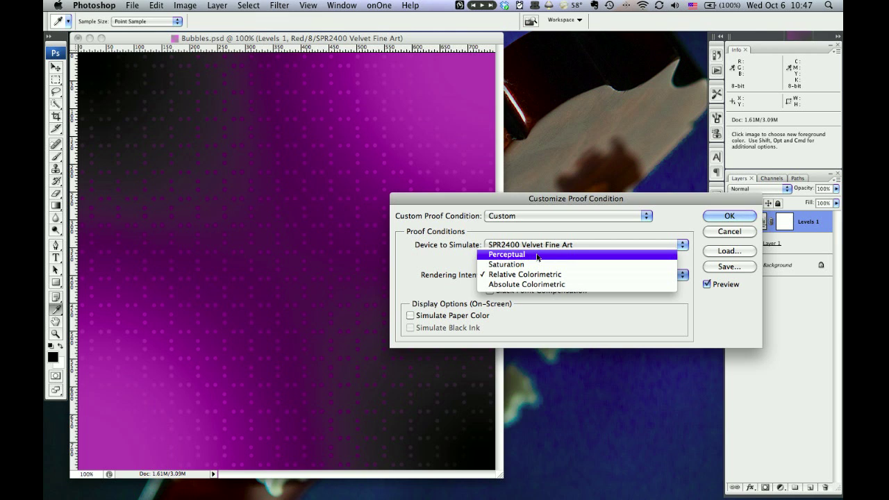
click(537, 255)
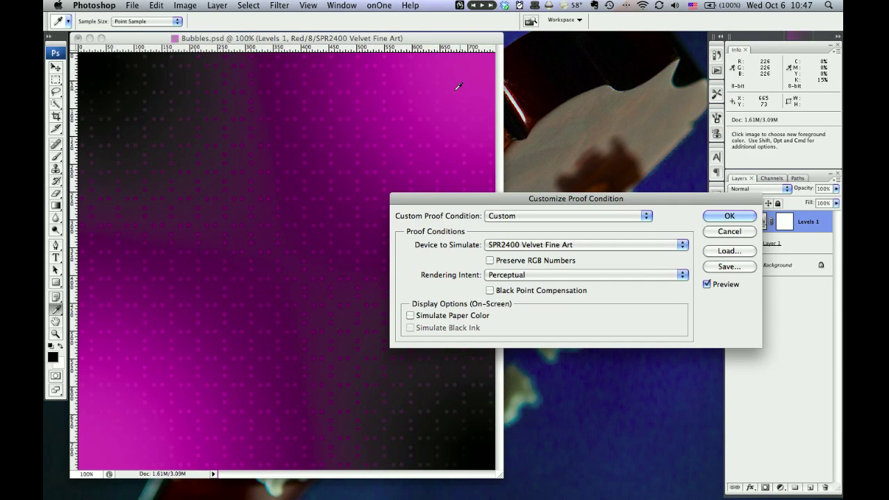
click(706, 286)
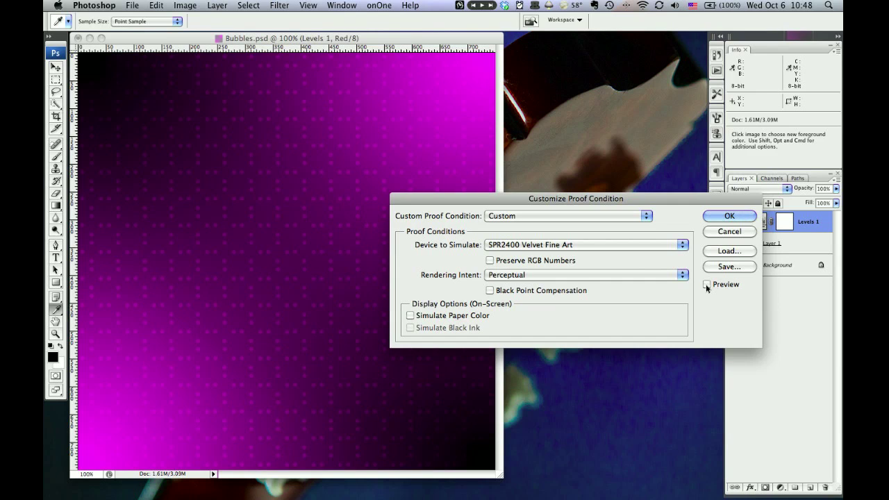
click(706, 285)
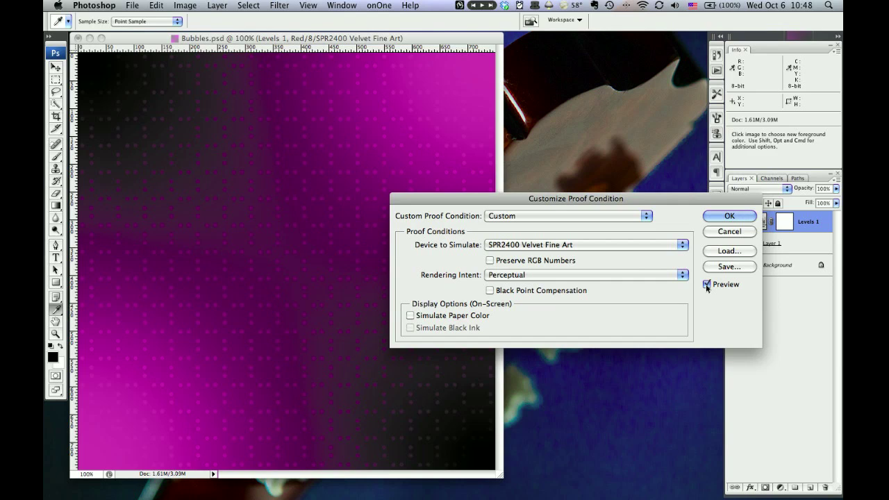
click(707, 285)
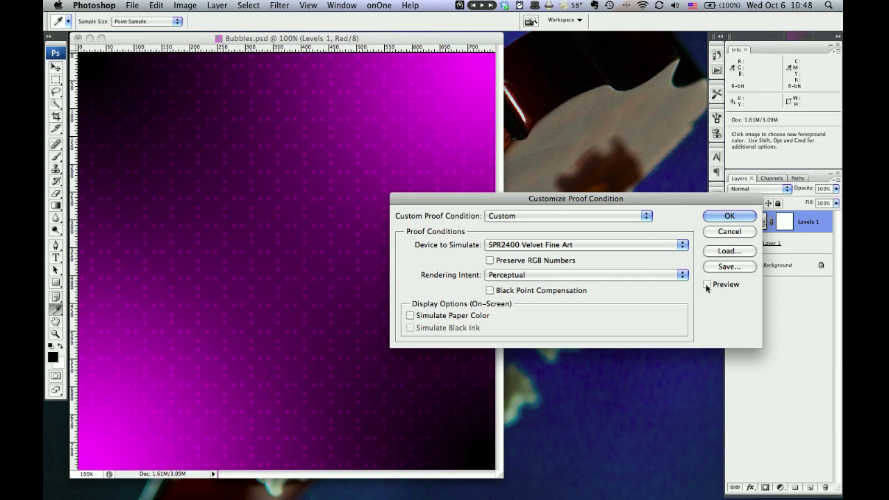
click(707, 285)
Set the proof's rendering intent to Relative Colorimetric and compare the gradient with the proof preview on and off
click(570, 275)
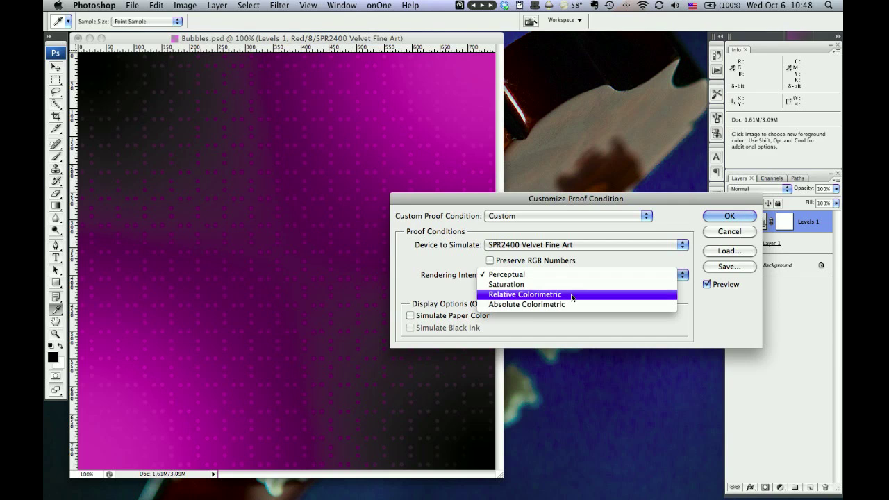
click(571, 294)
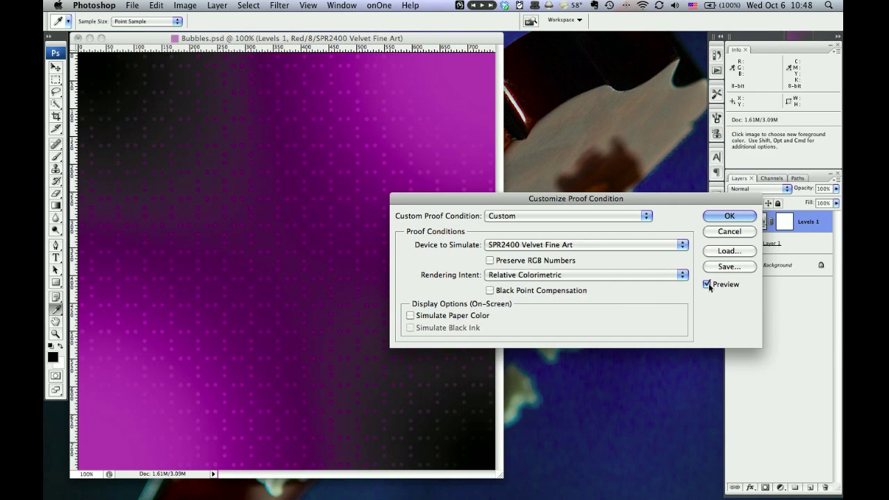
click(706, 285)
click(707, 285)
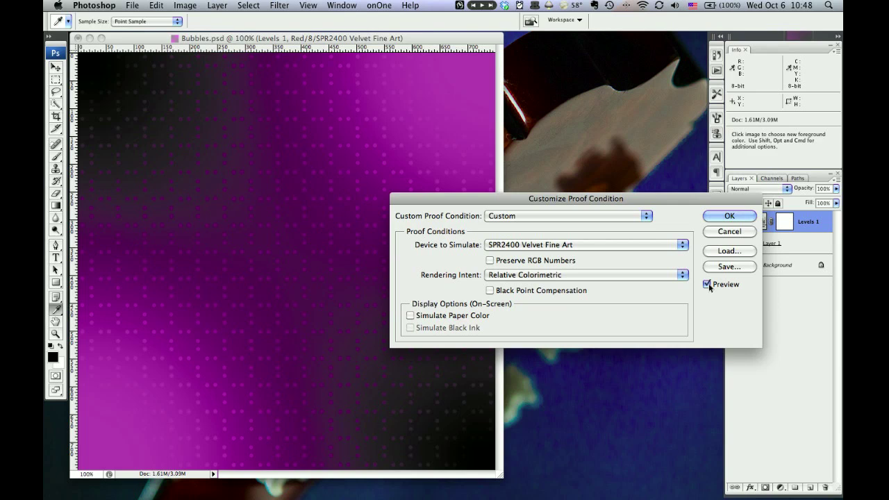
click(707, 285)
click(707, 286)
click(707, 285)
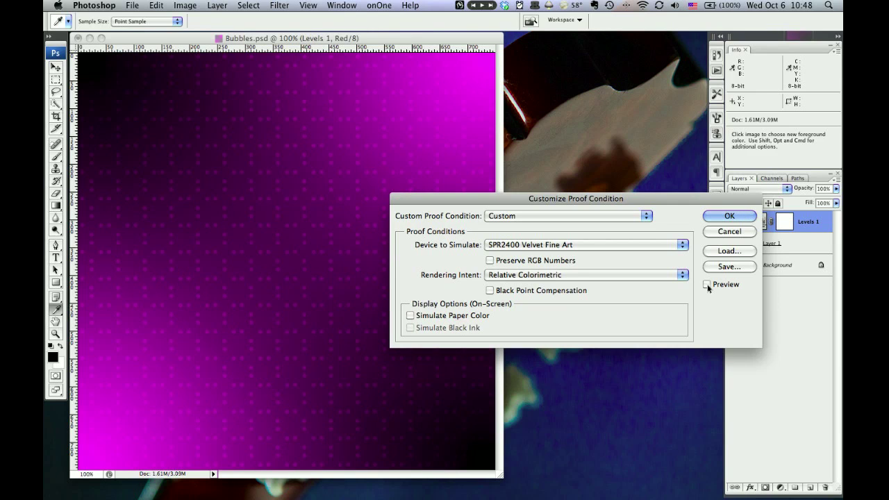
click(706, 286)
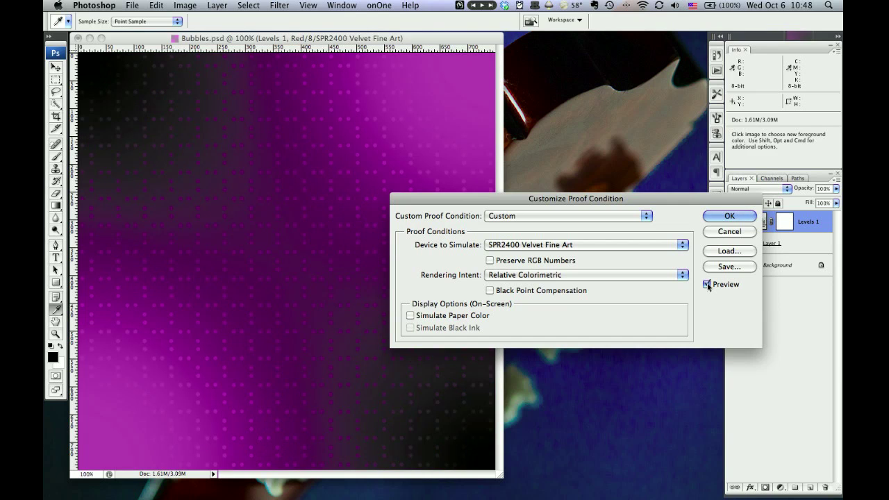
click(707, 286)
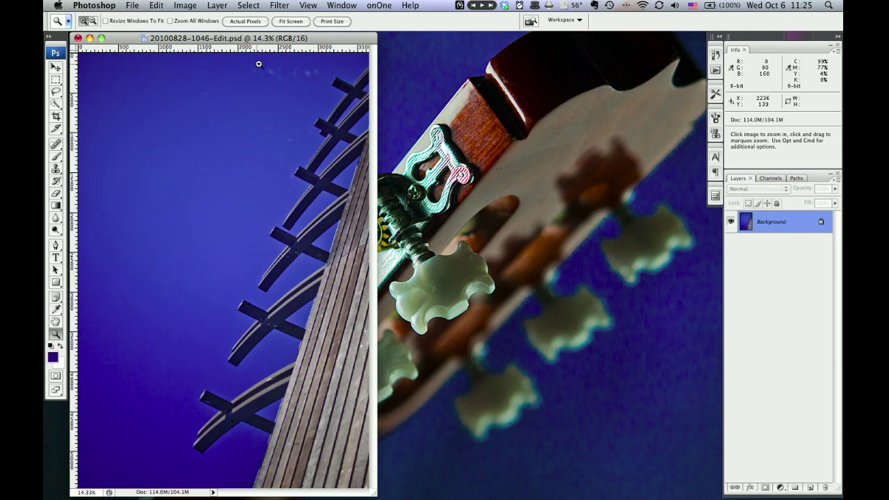
click(340, 5)
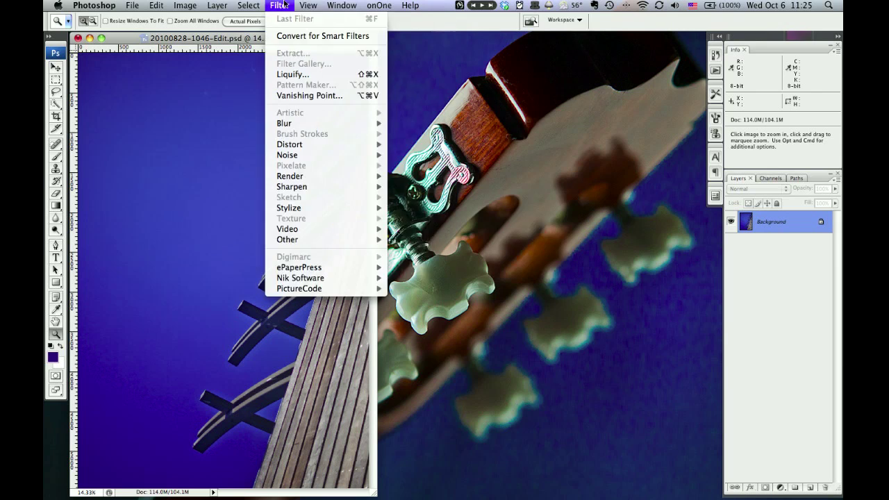
mouse_move(308, 5)
mouse_move(348, 21)
click(477, 23)
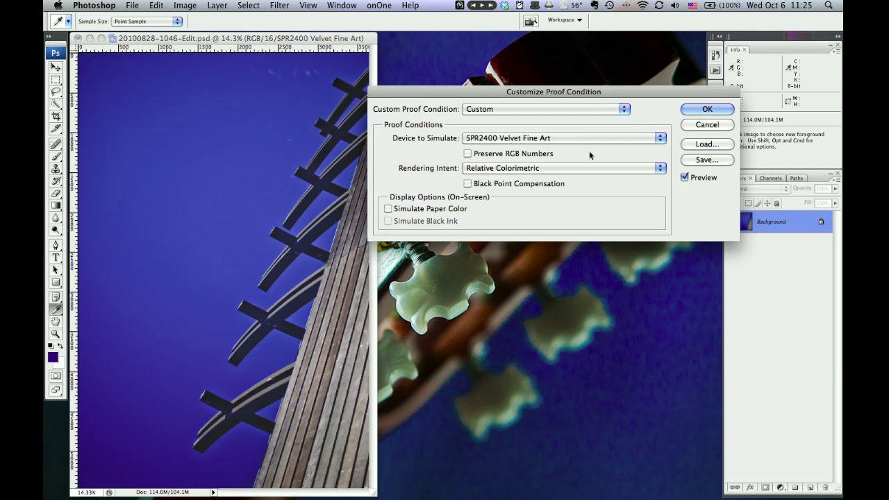
Compare the blue-sky photo with its Relative Colorimetric proof by switching the preview off and on repeatedly
click(707, 177)
click(707, 179)
click(709, 178)
click(708, 179)
click(708, 179)
click(708, 178)
click(708, 178)
click(708, 178)
click(708, 178)
click(708, 178)
Set the photo's proof rendering intent to Perceptual and compare the sky colour with the preview on and off
click(590, 169)
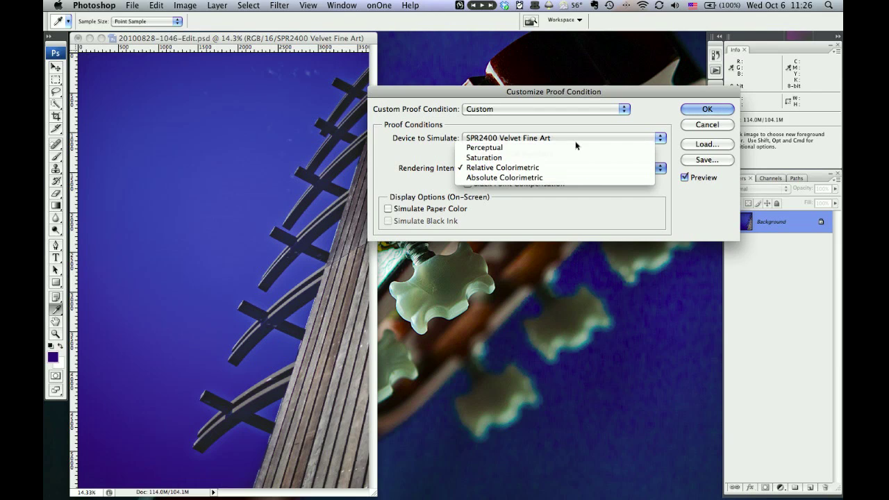
click(574, 148)
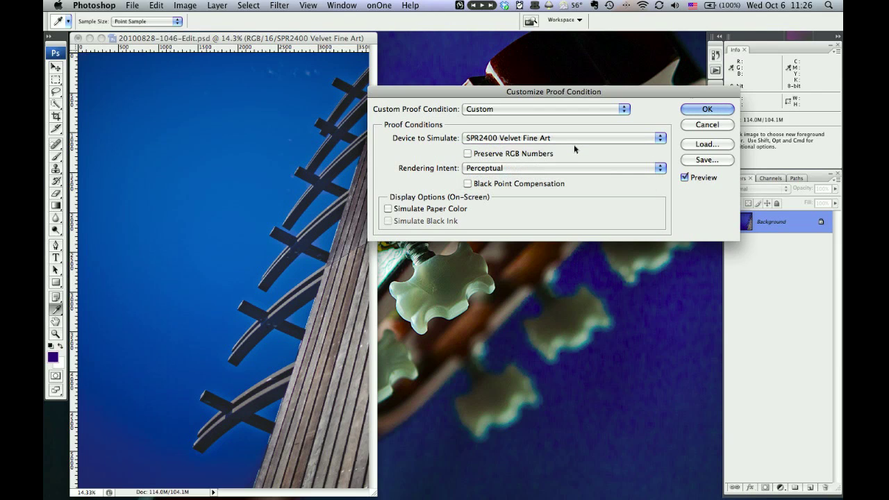
click(692, 179)
click(692, 179)
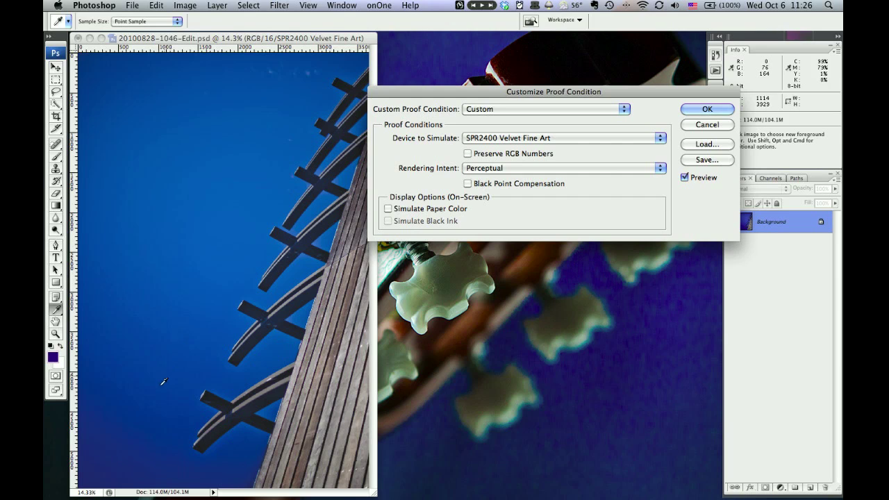
click(701, 179)
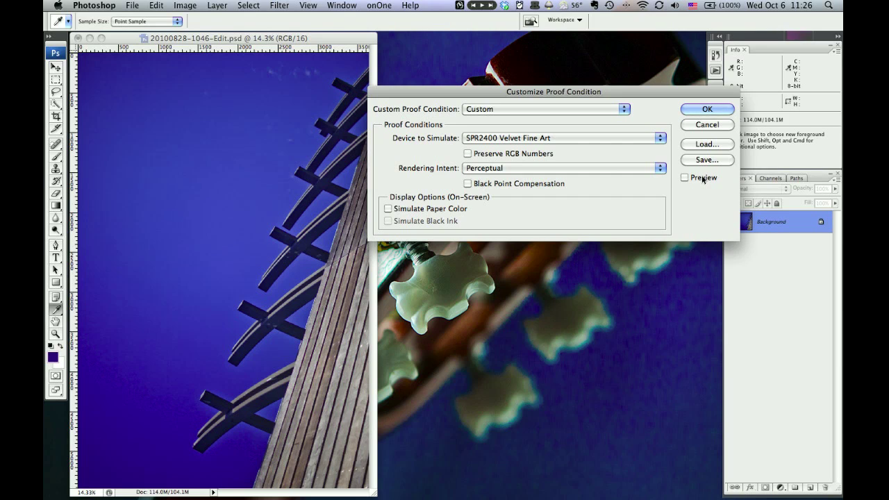
click(702, 178)
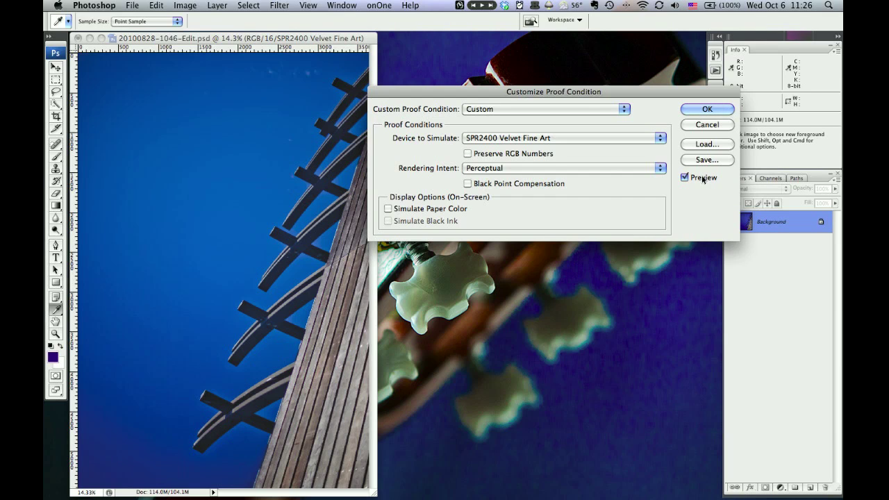
Switch the photo's proof rendering intent back to Relative Colorimetric
click(576, 172)
click(574, 188)
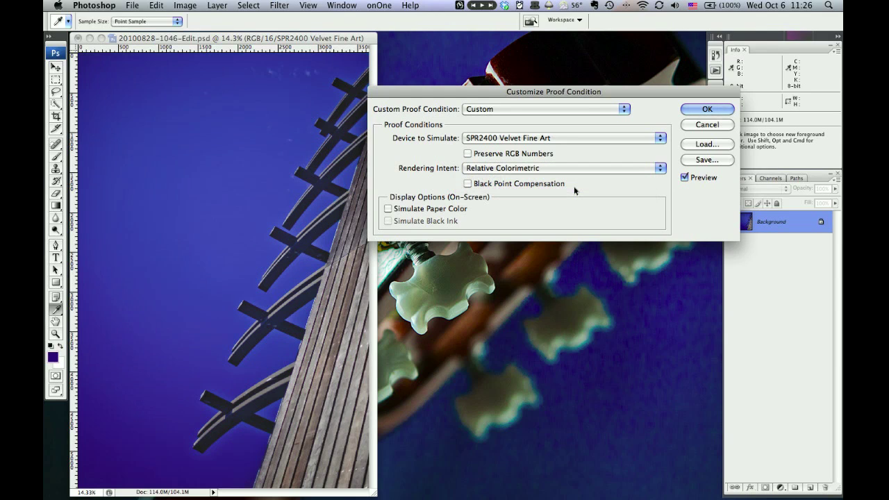